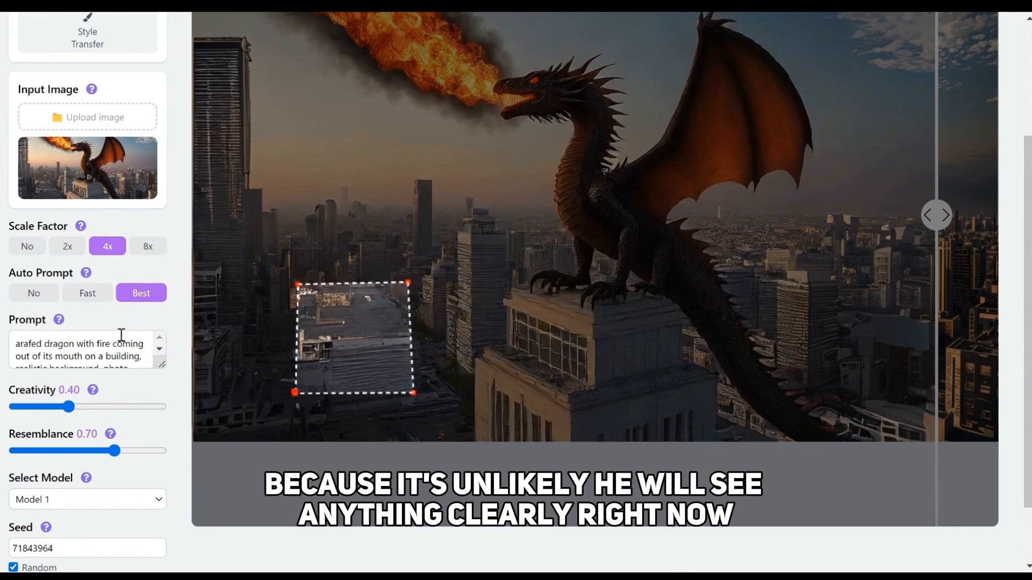
# Upscale the masked building area at a 2x scale factor and compare the result with the original image
pyautogui.scroll(-2, 160, 357)
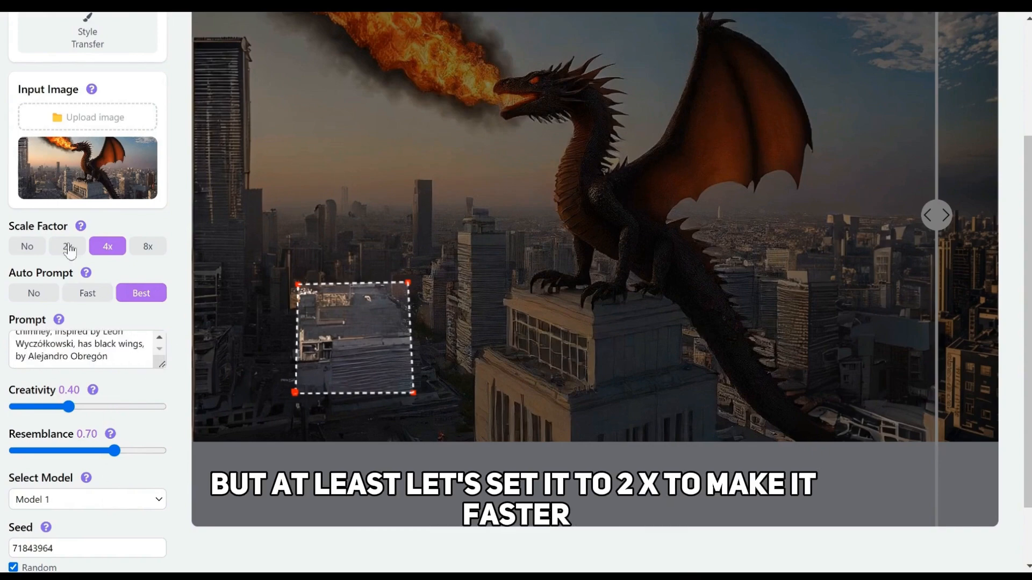
pyautogui.click(67, 246)
pyautogui.scroll(-2, 97, 403)
pyautogui.click(75, 522)
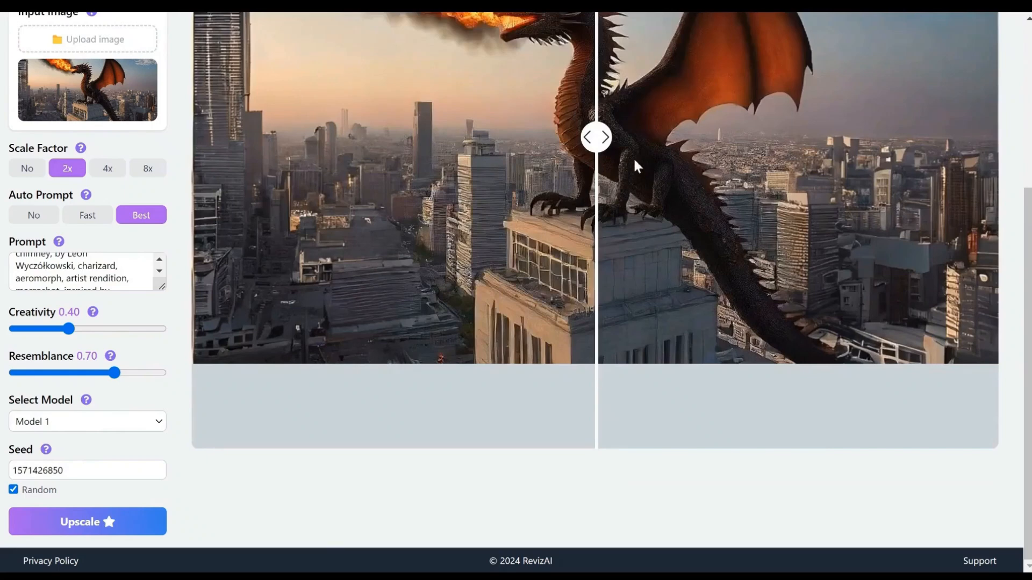
pyautogui.moveTo(598, 139); pyautogui.dragTo(260, 194)
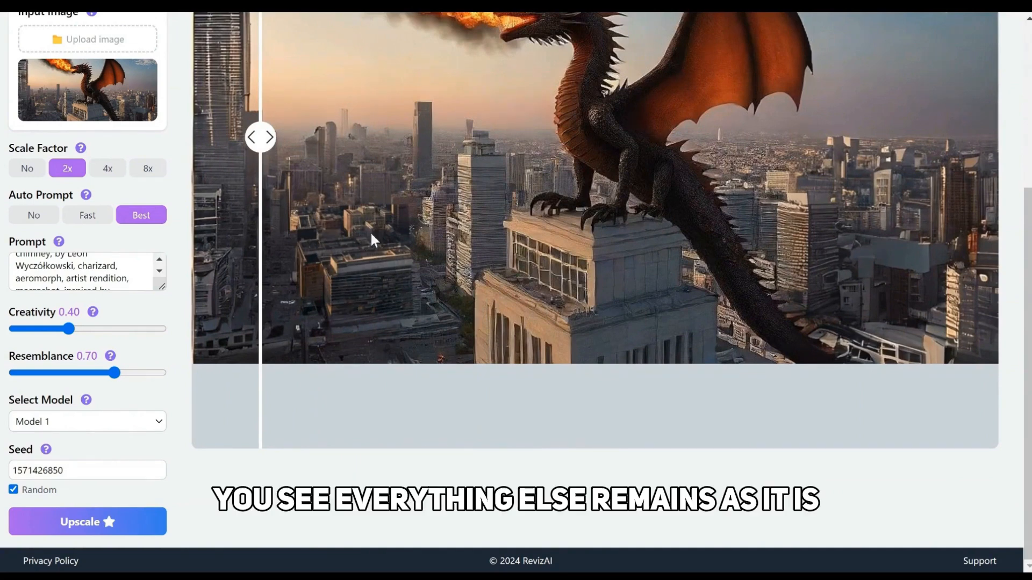
pyautogui.moveTo(260, 137); pyautogui.dragTo(489, 156)
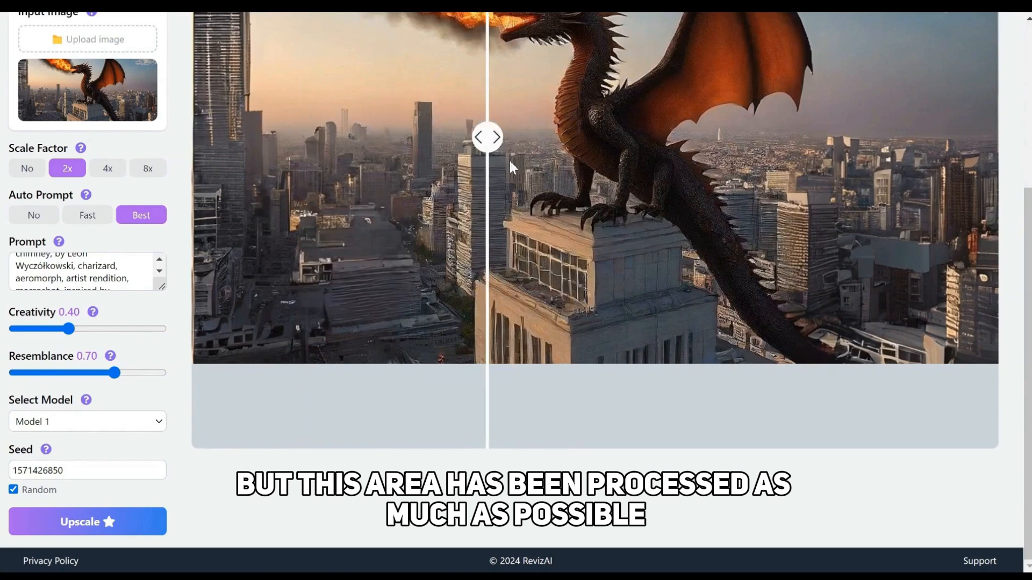
# Turn on Mask Retouching for the dragon image
pyautogui.rightClick(560, 245)
pyautogui.moveTo(591, 266)
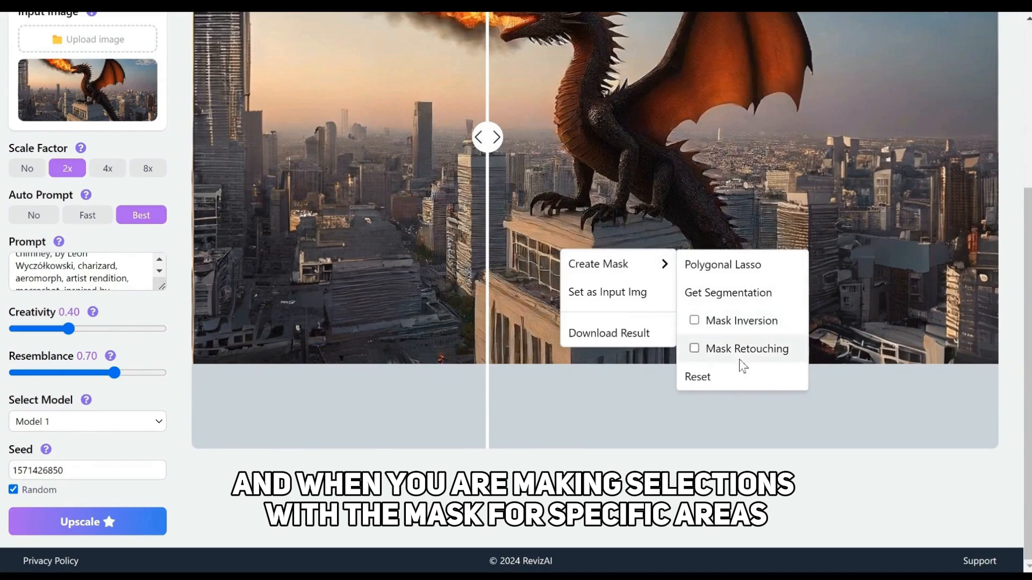
pyautogui.click(712, 351)
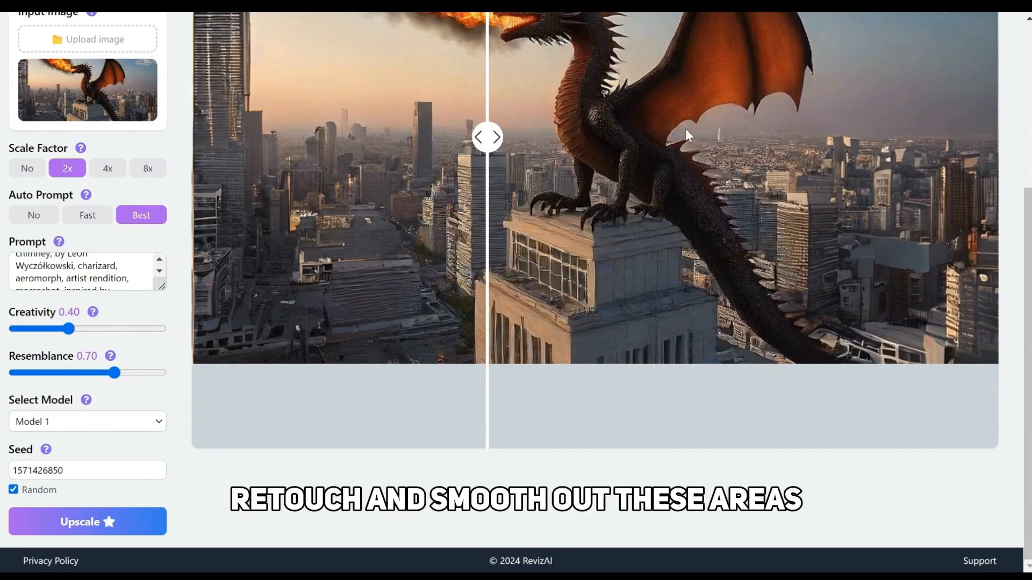
pyautogui.scroll(2, 756, 124)
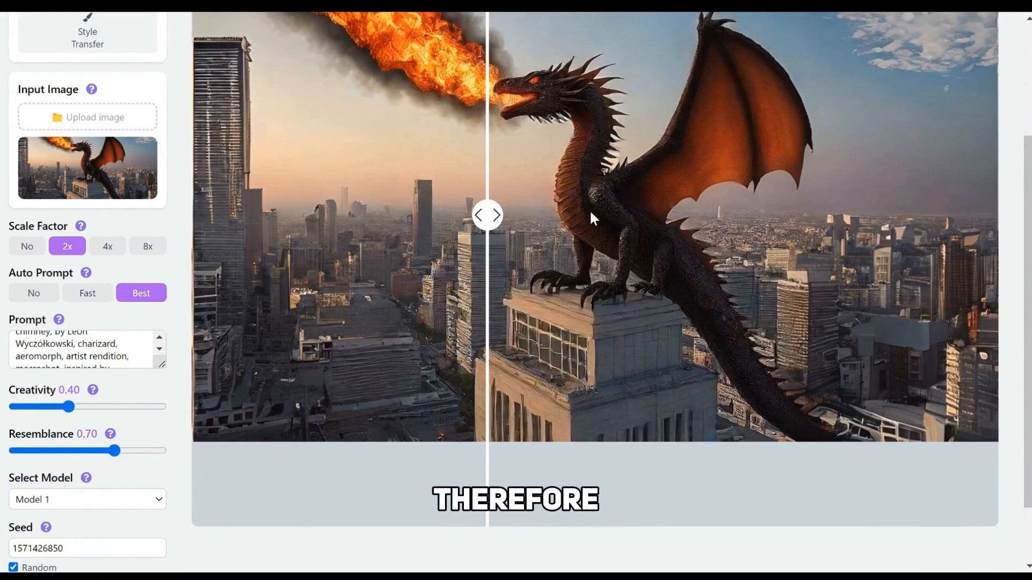
# Turn off Mask Retouching and reset the selected mask on the dragon image
pyautogui.rightClick(592, 308)
pyautogui.moveTo(685, 329)
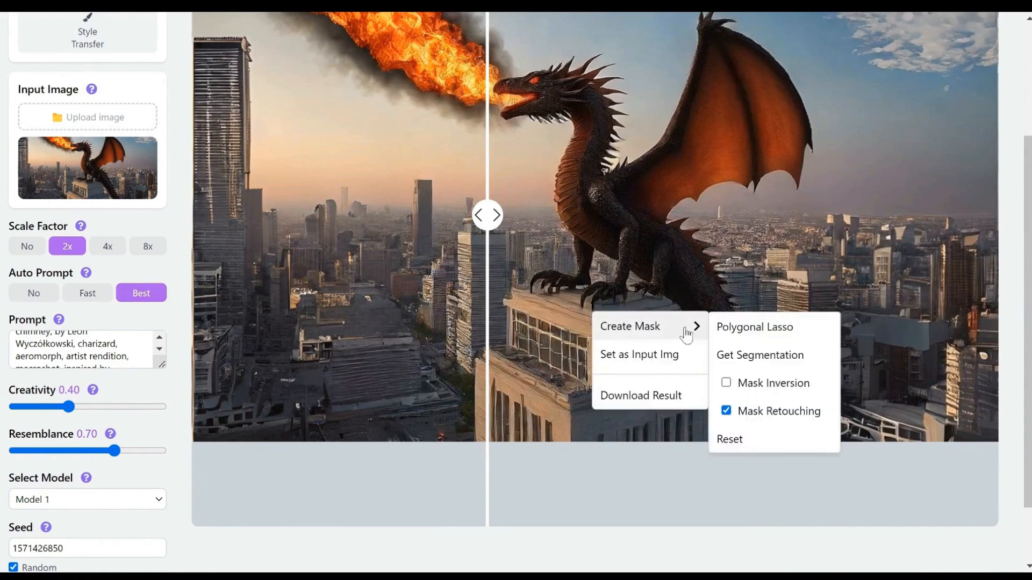
pyautogui.click(726, 411)
pyautogui.moveTo(682, 327)
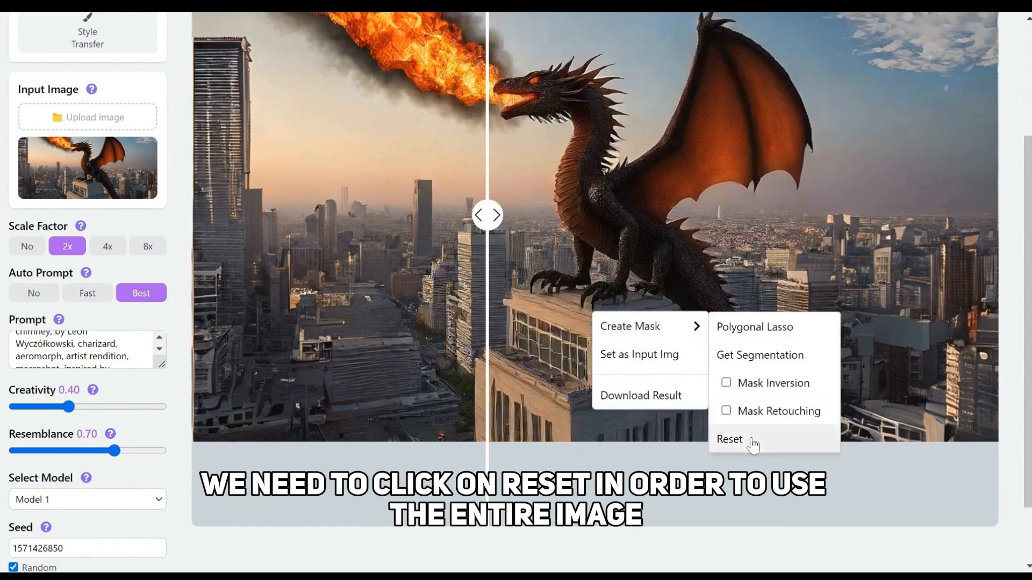
pyautogui.click(751, 441)
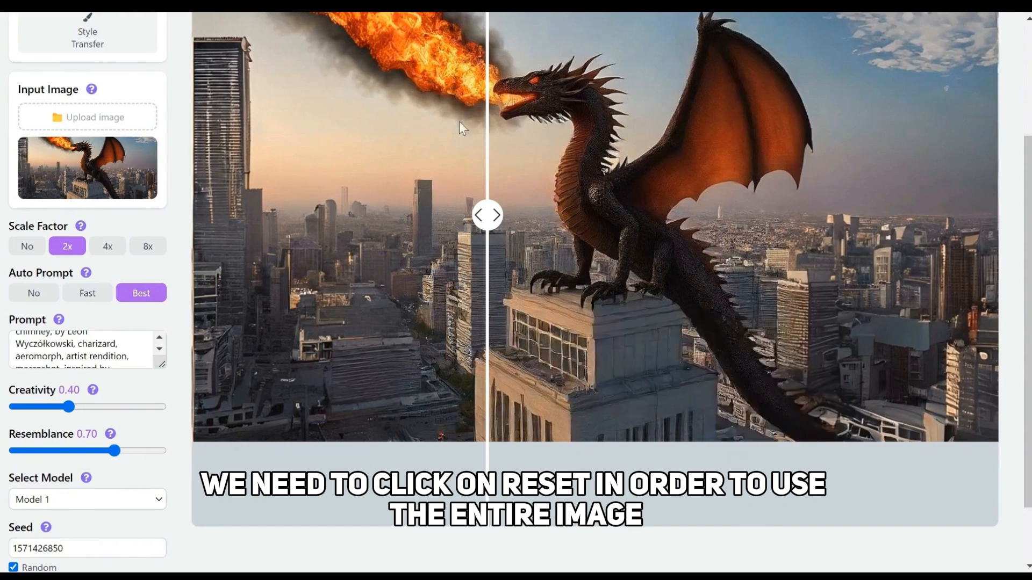
# Compare the upscaled building area with the original and set the result as the input image
pyautogui.rightClick(566, 280)
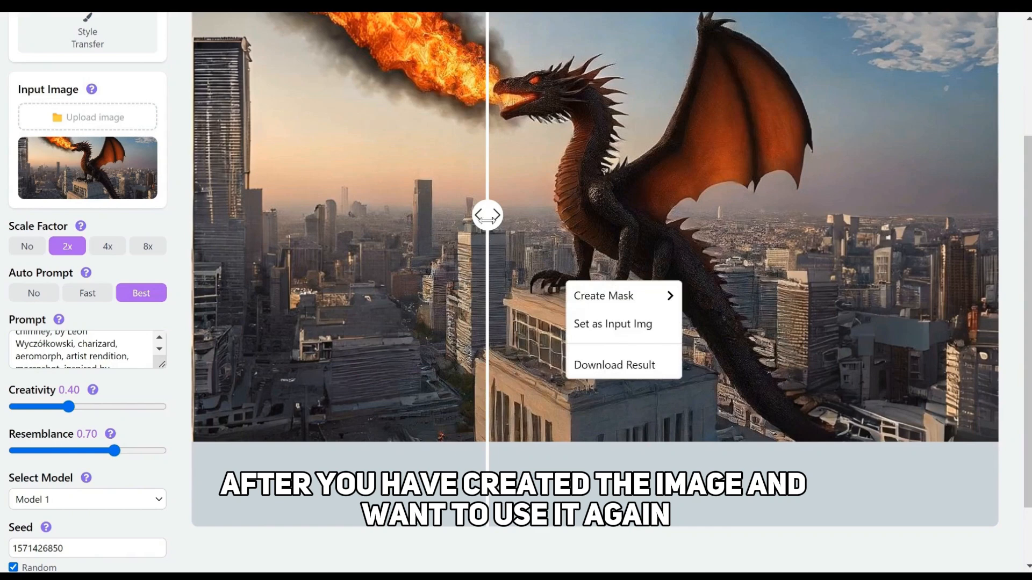
pyautogui.moveTo(487, 215); pyautogui.dragTo(242, 215)
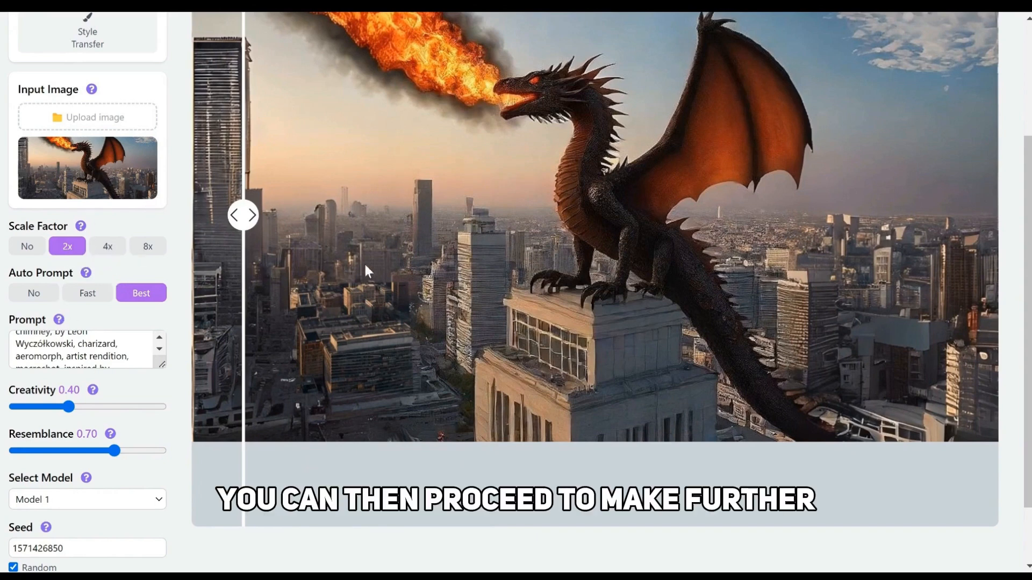
pyautogui.rightClick(394, 270)
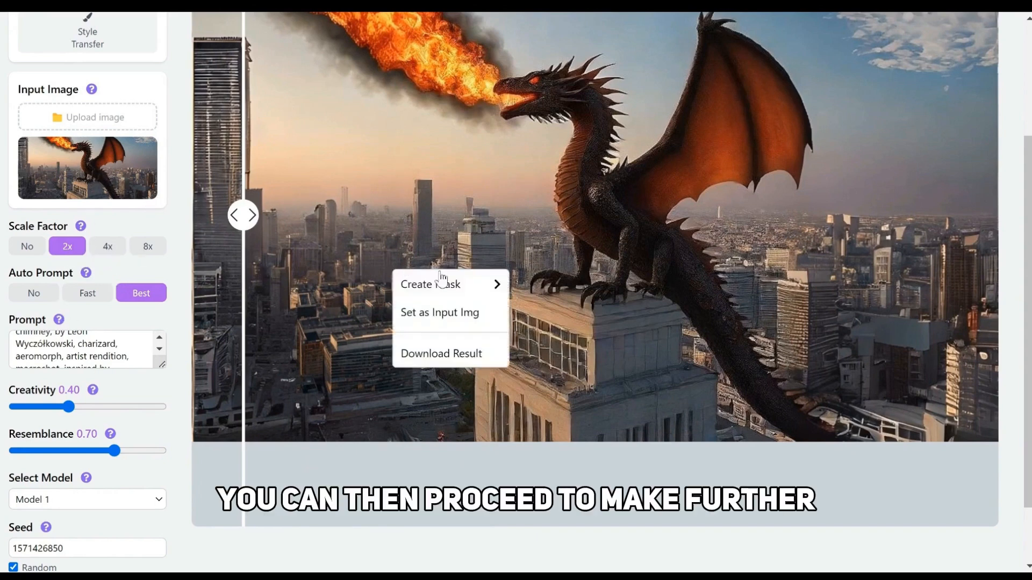
pyautogui.click(446, 322)
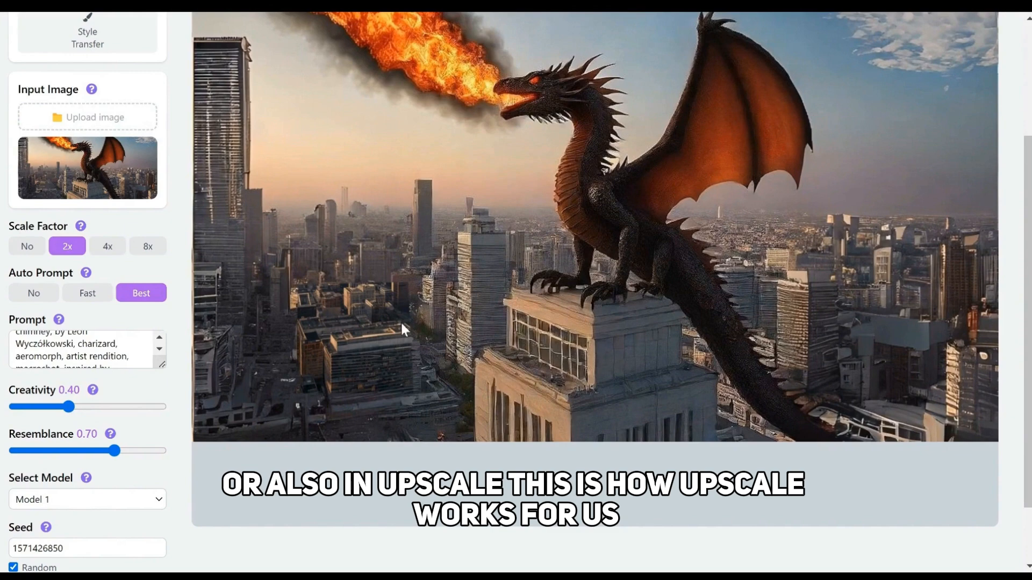
pyautogui.scroll(3, 401, 321)
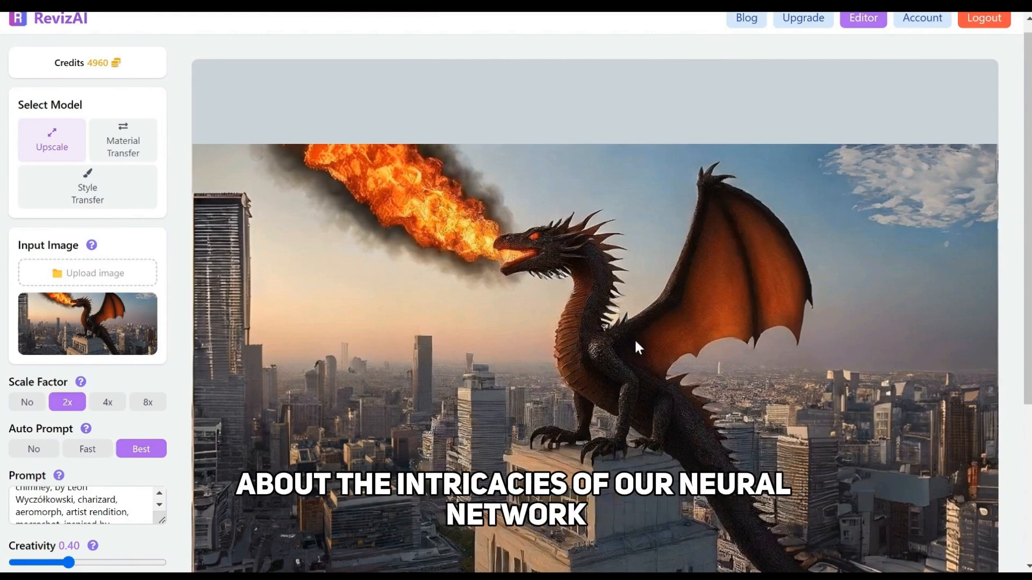
pyautogui.scroll(-2, 634, 337)
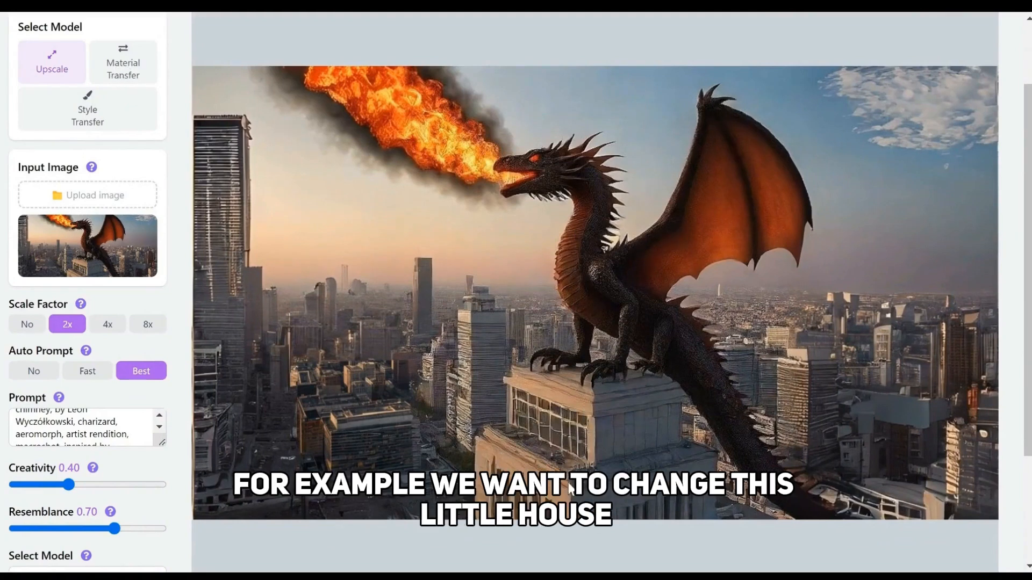
pyautogui.scroll(-2, 537, 330)
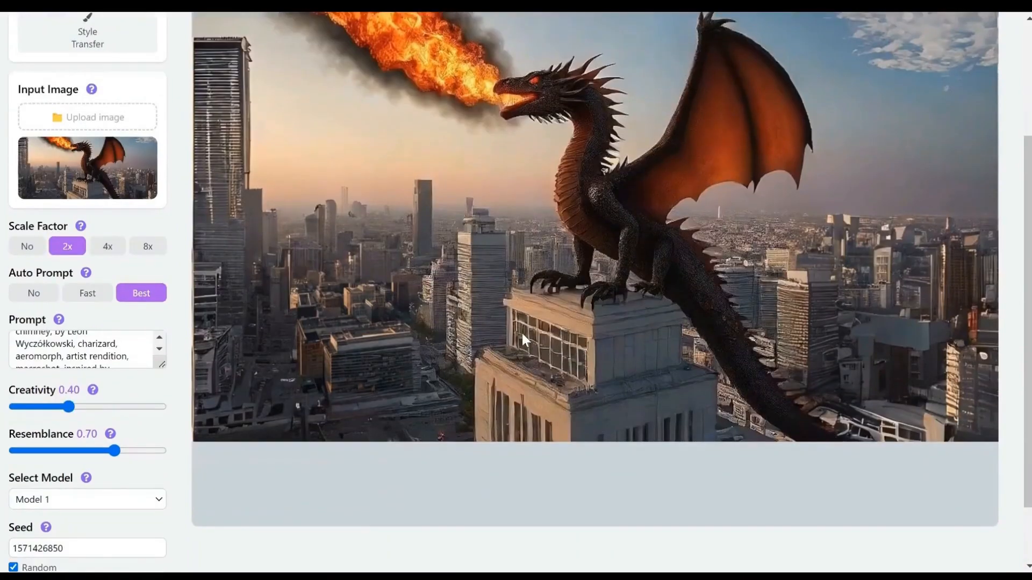
pyautogui.rightClick(521, 331)
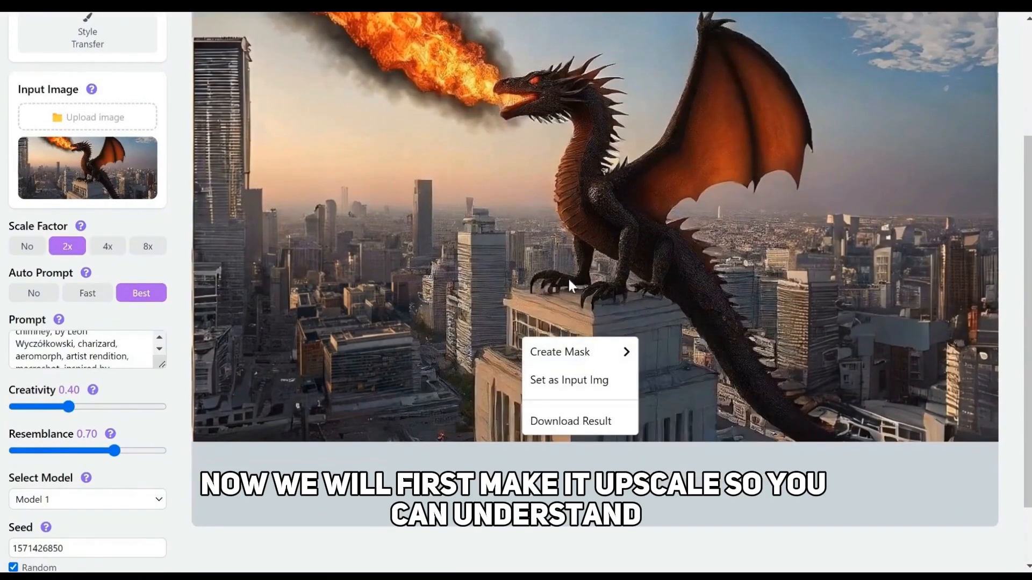
pyautogui.click(309, 358)
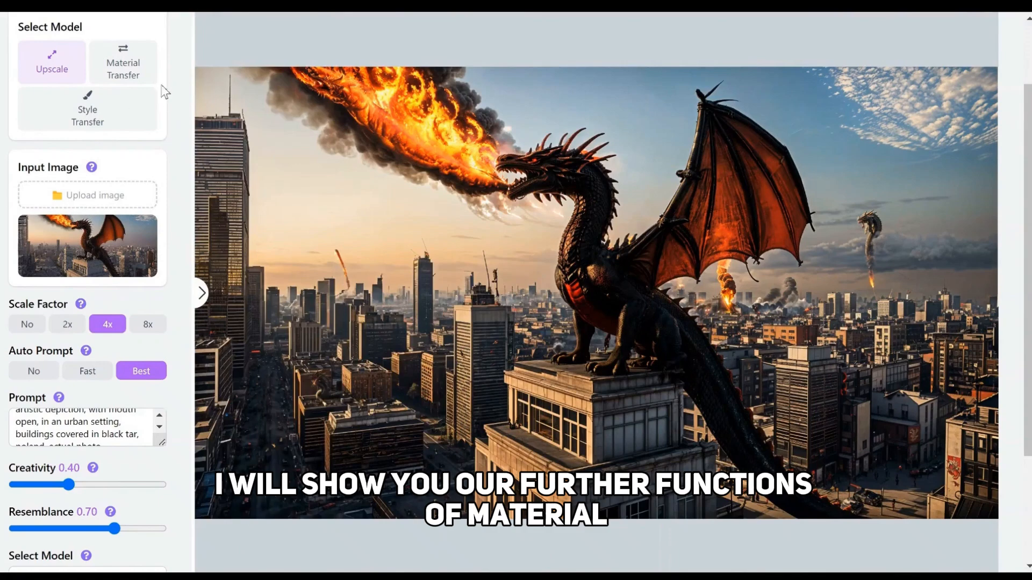
# Set the 4x upscaled dragon image as the input image and get its segmentation for a mask
pyautogui.rightClick(540, 382)
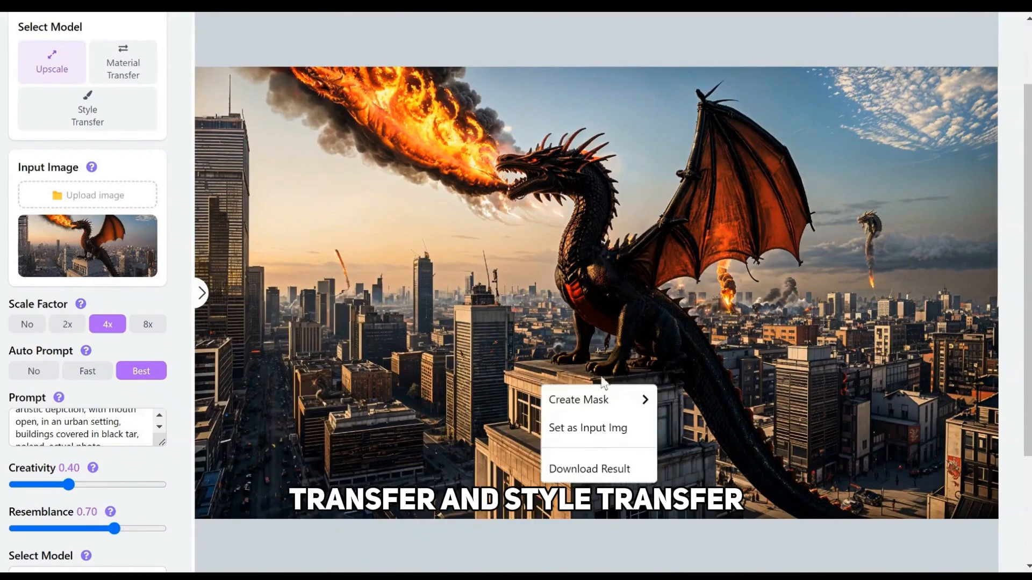
pyautogui.click(581, 430)
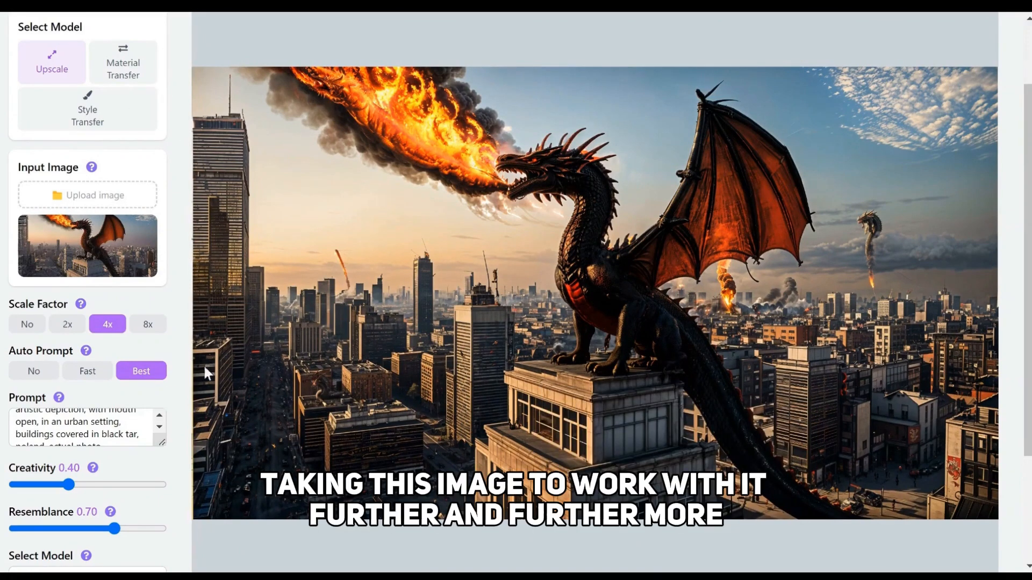
pyautogui.rightClick(496, 296)
pyautogui.moveTo(569, 317)
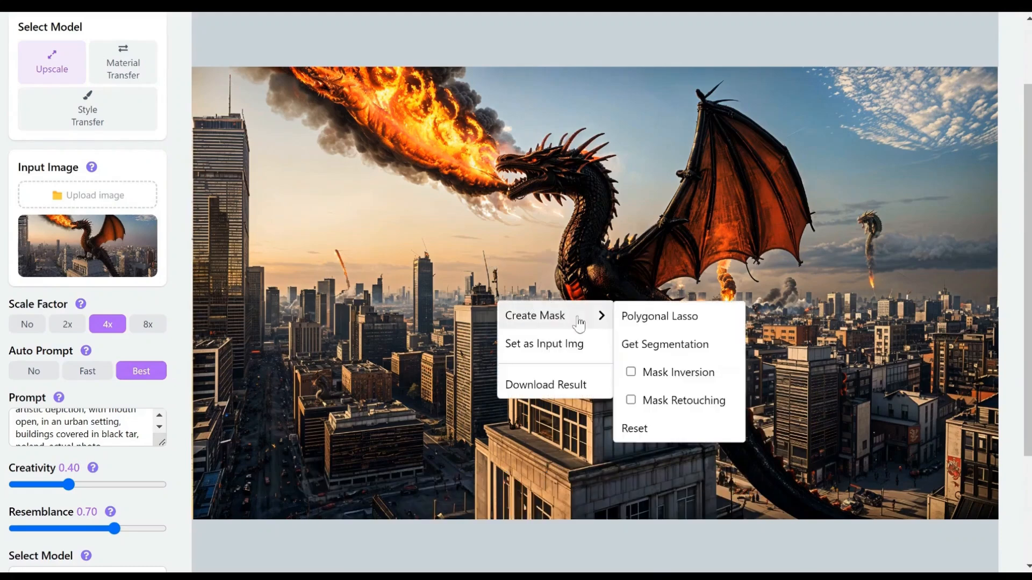
pyautogui.click(670, 347)
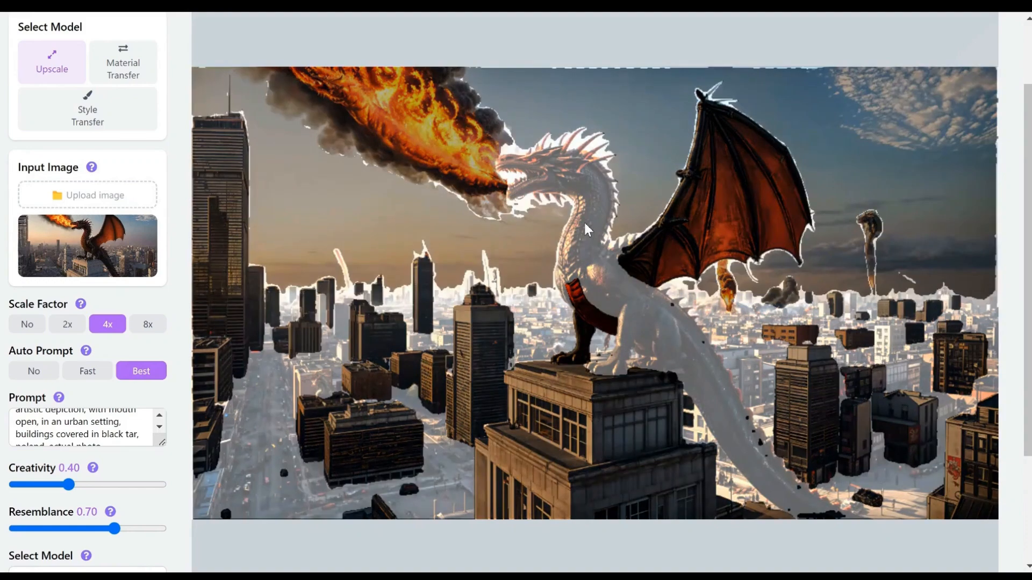
# Try to select the dragon's body as a mask segment
pyautogui.click(634, 286)
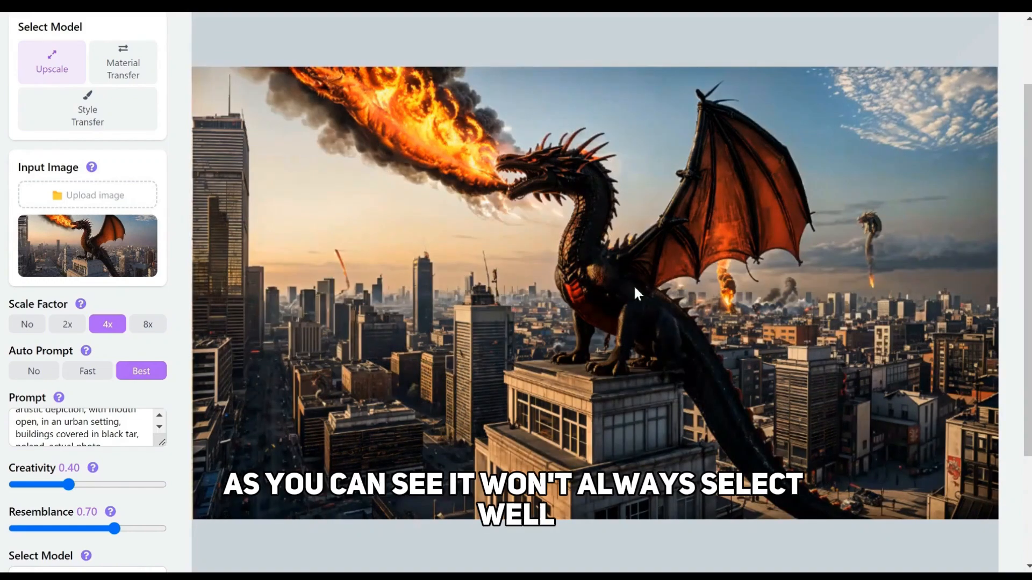
pyautogui.click(615, 353)
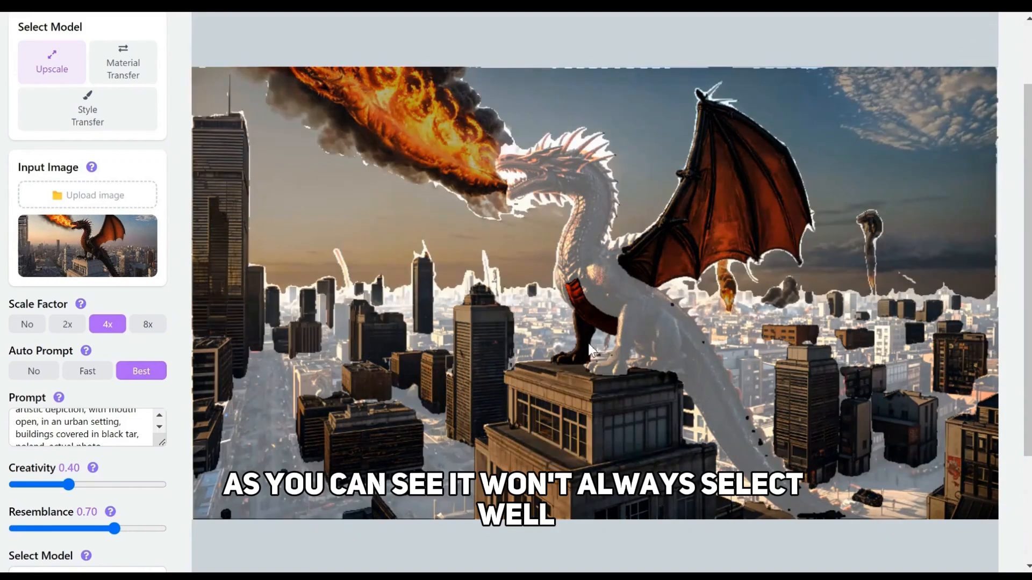
pyautogui.click(649, 321)
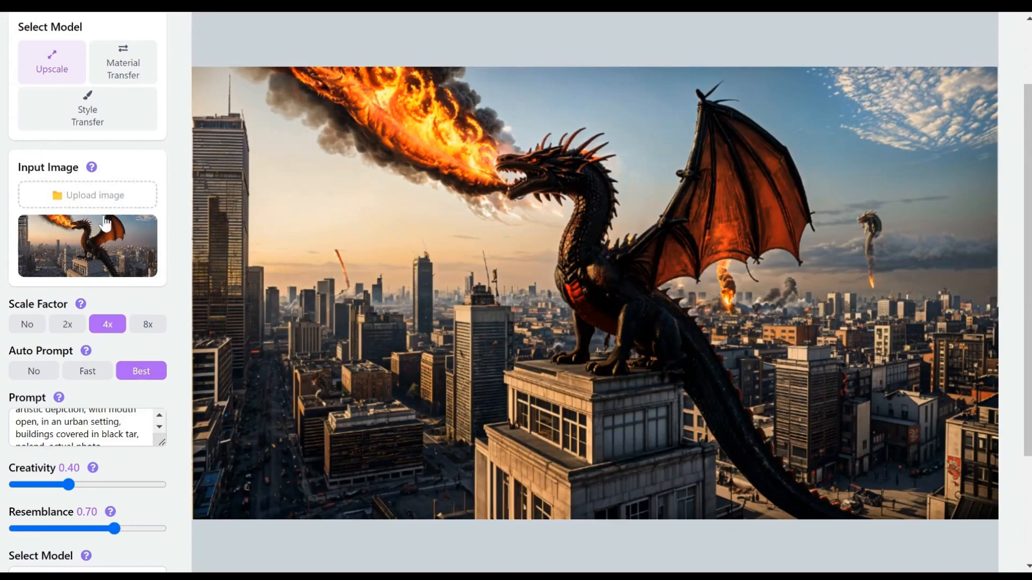
# Select the building under the dragon as the mask, including its front and side window segments
pyautogui.click(586, 461)
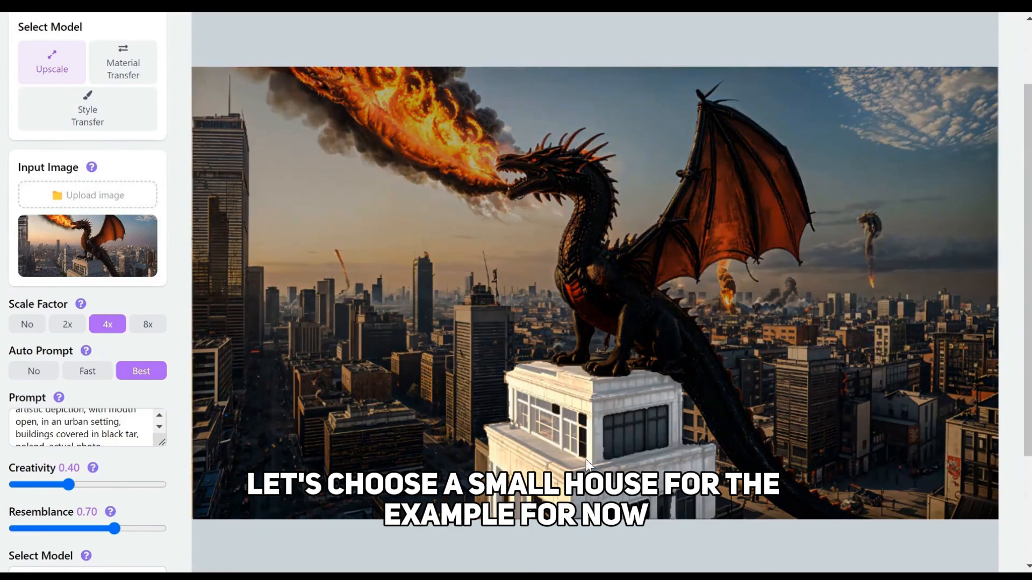
pyautogui.click(623, 436)
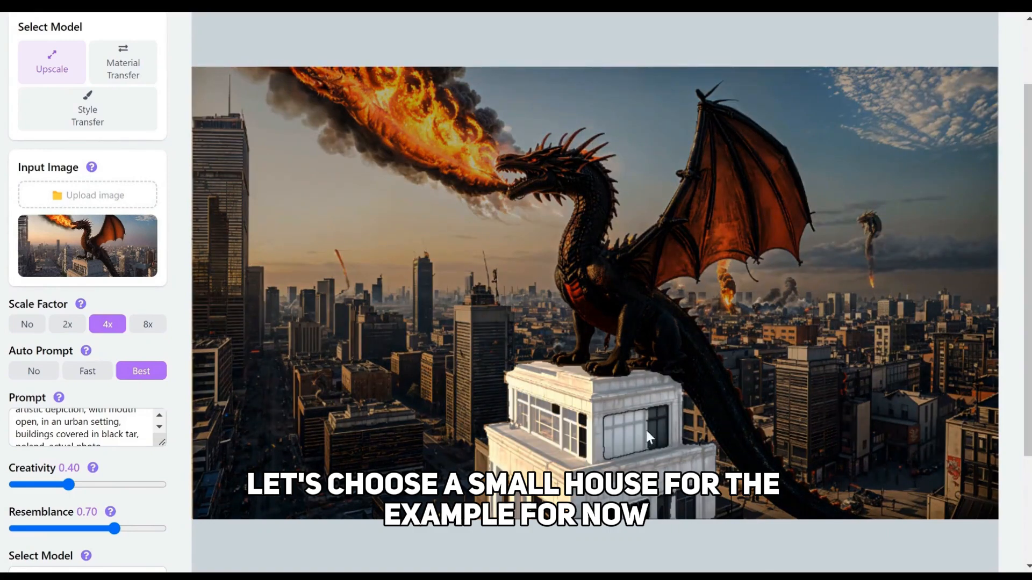
pyautogui.click(577, 449)
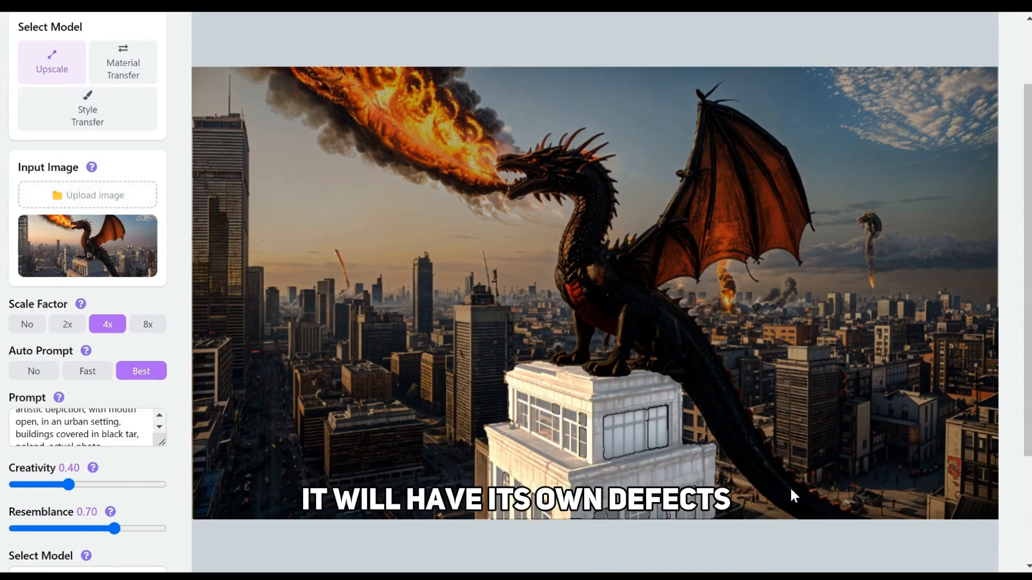
# Switch to the Material Transfer model and load the green car picture c9f36da0a2e0a58d06334d4f5da9c2d7.jpg as the texture image
pyautogui.click(124, 67)
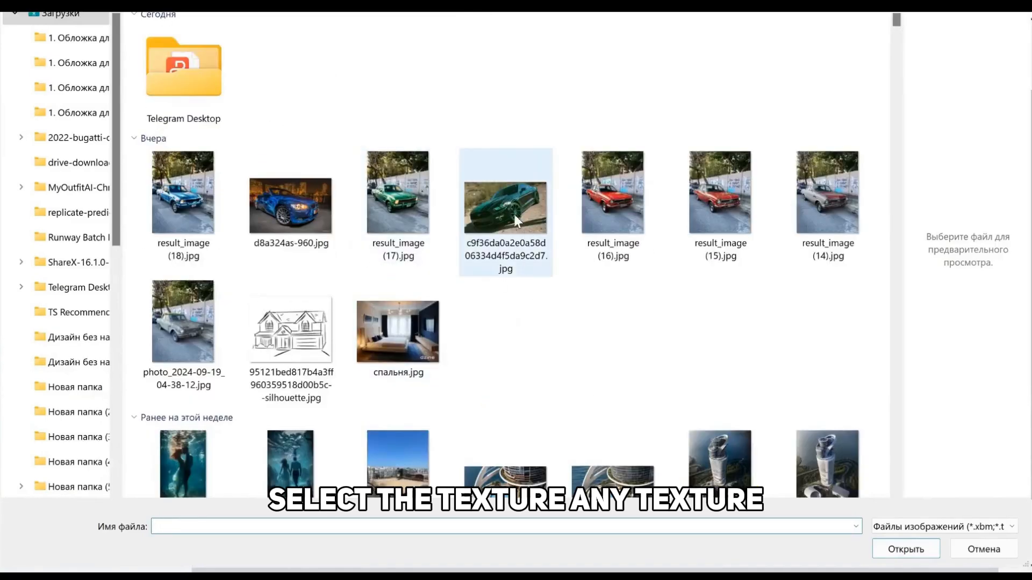
pyautogui.scroll(-10, 514, 214)
pyautogui.scroll(10, 514, 214)
pyautogui.click(514, 215)
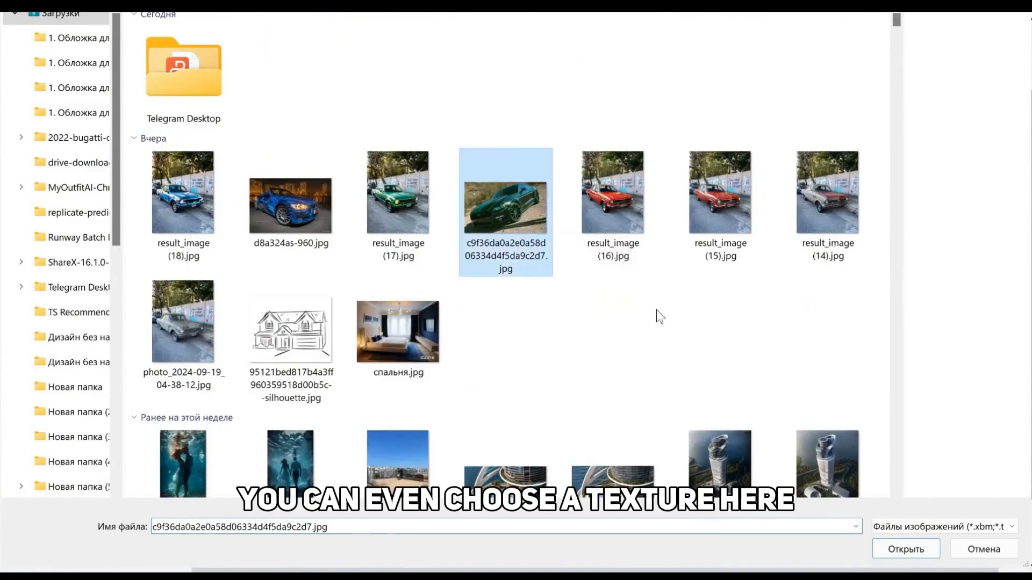
pyautogui.click(912, 553)
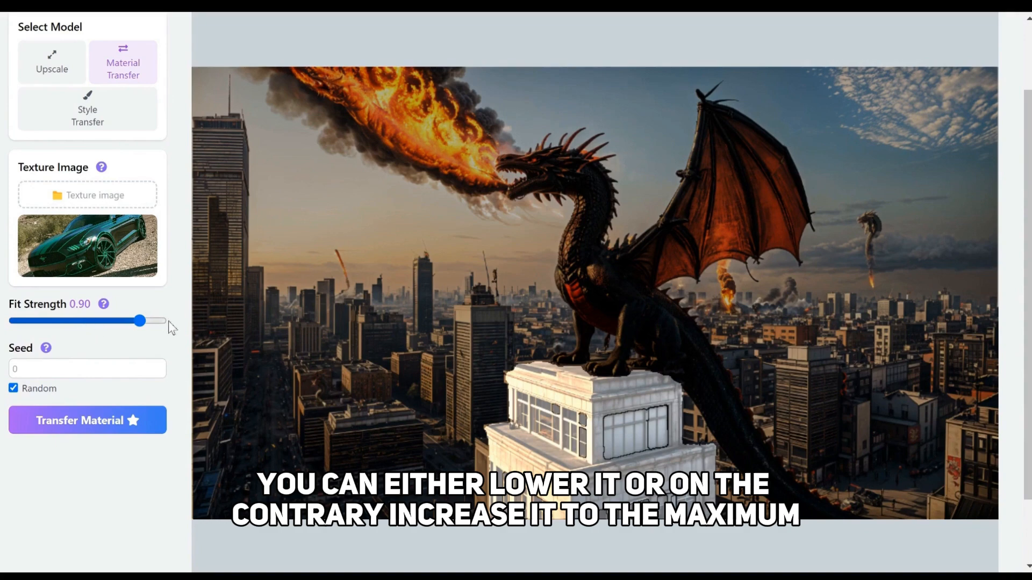
# Transfer the green car's material onto the masked building and compare the result with the original image
pyautogui.click(134, 421)
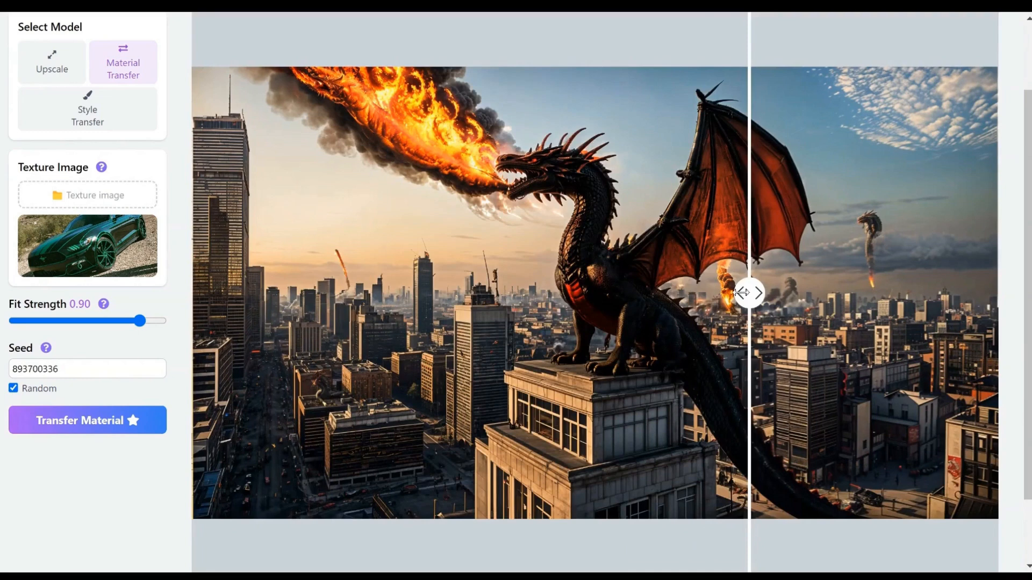
pyautogui.moveTo(741, 292); pyautogui.dragTo(384, 327)
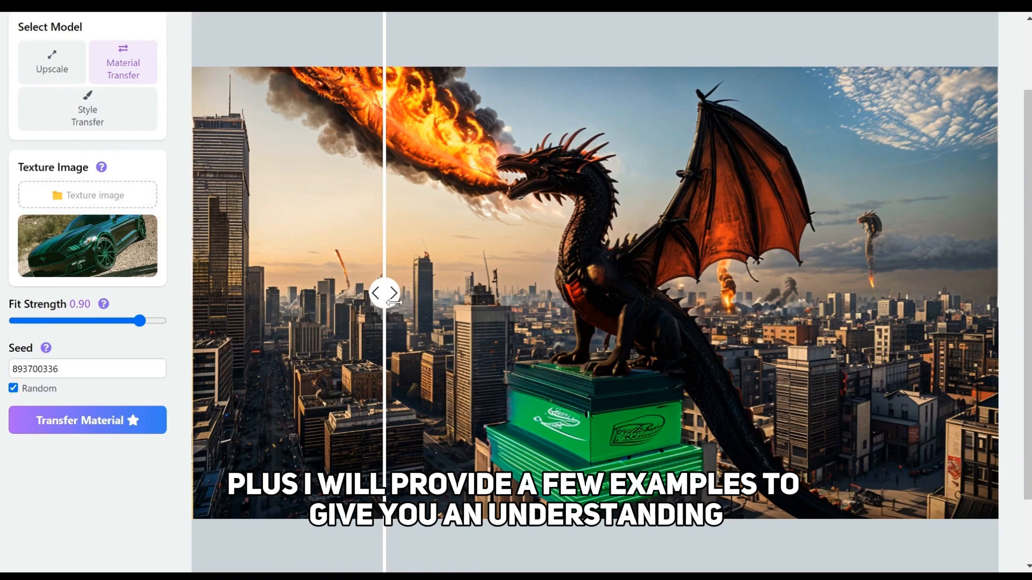
pyautogui.moveTo(393, 302); pyautogui.dragTo(723, 297)
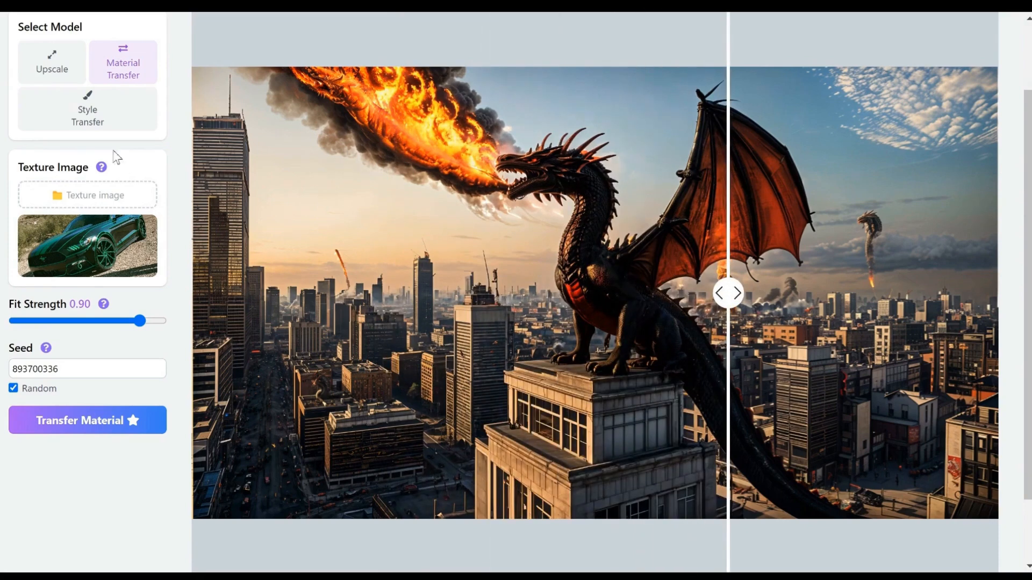
# Switch to the Style Transfer model and load the green car picture c9f36da0a2e0a58d06334d4f5da9c2d7.jpg as the reference image
pyautogui.click(104, 125)
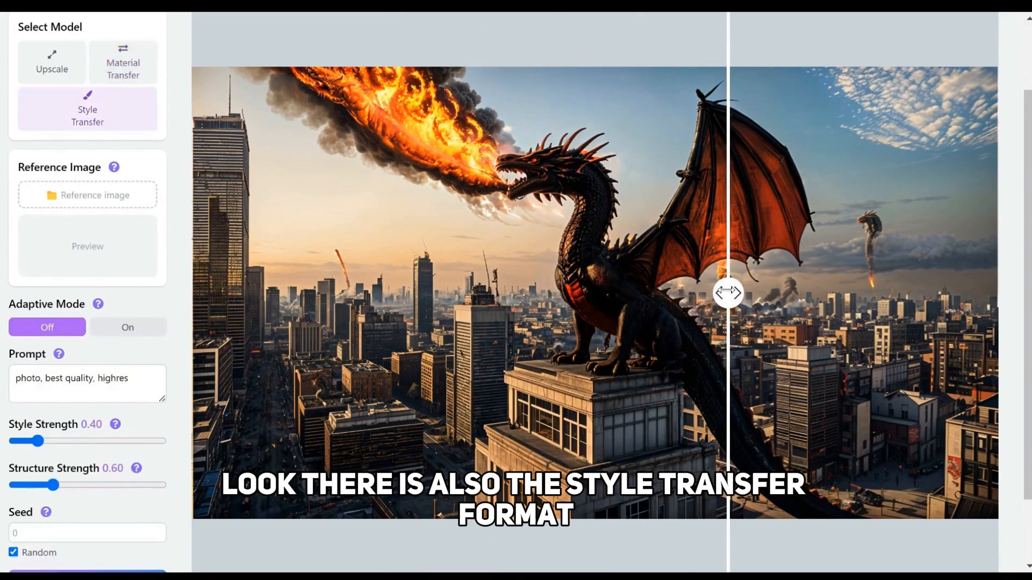
pyautogui.moveTo(725, 293); pyautogui.dragTo(469, 293)
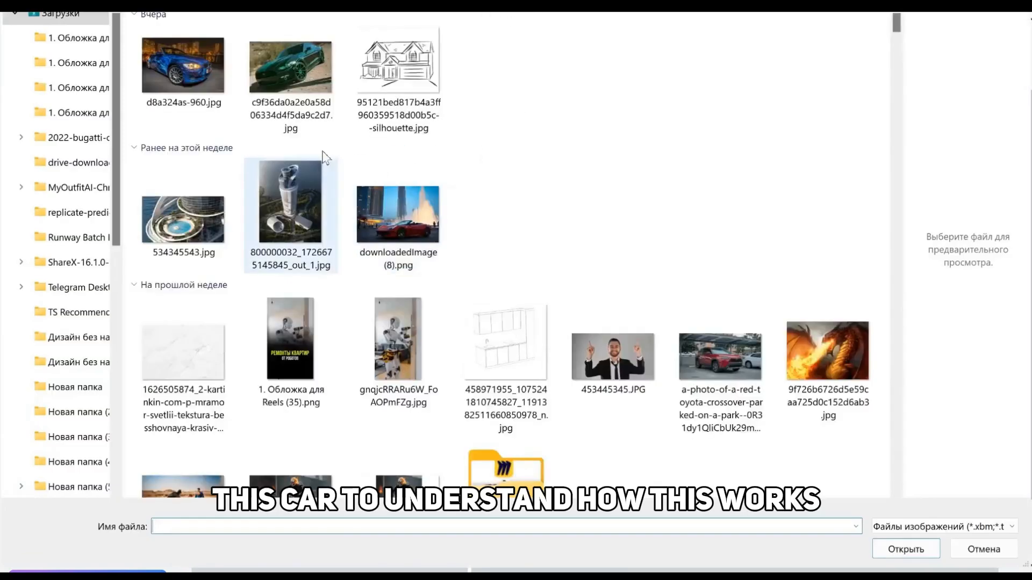
pyautogui.click(499, 191)
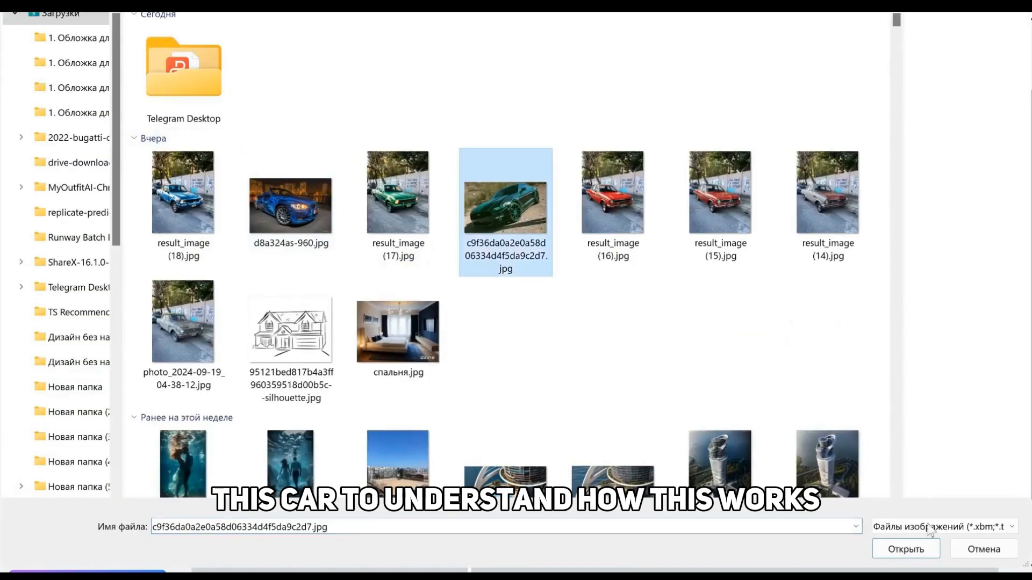
pyautogui.click(925, 549)
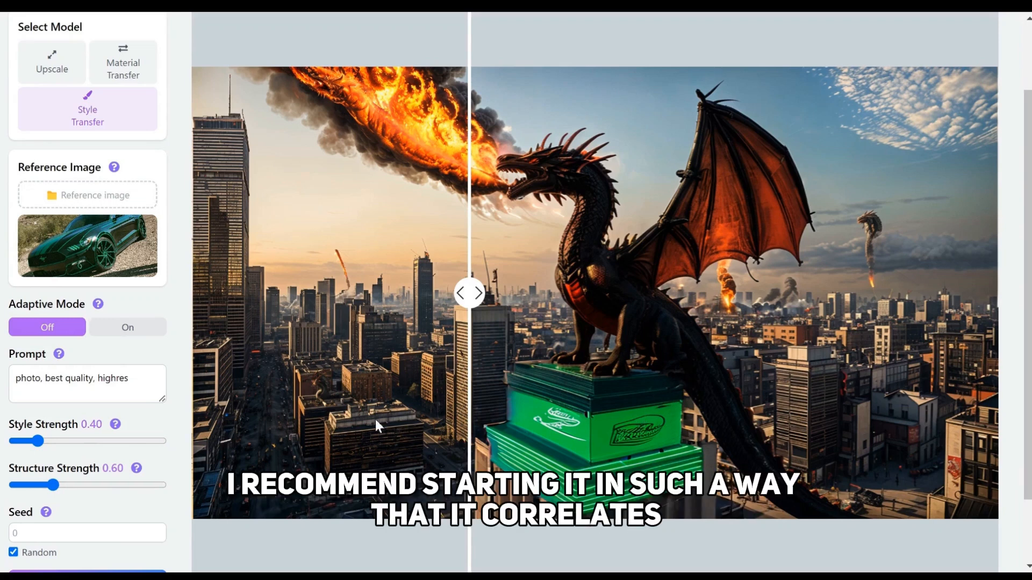
# Turn Adaptive Mode on for the style transfer and set Style Strength to 1.00
pyautogui.click(136, 337)
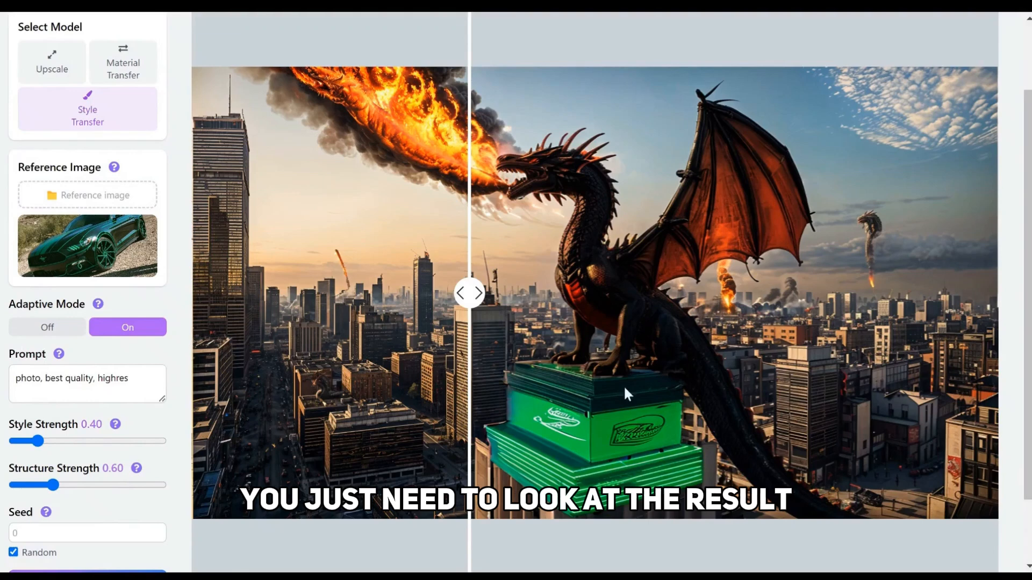
pyautogui.click(131, 393)
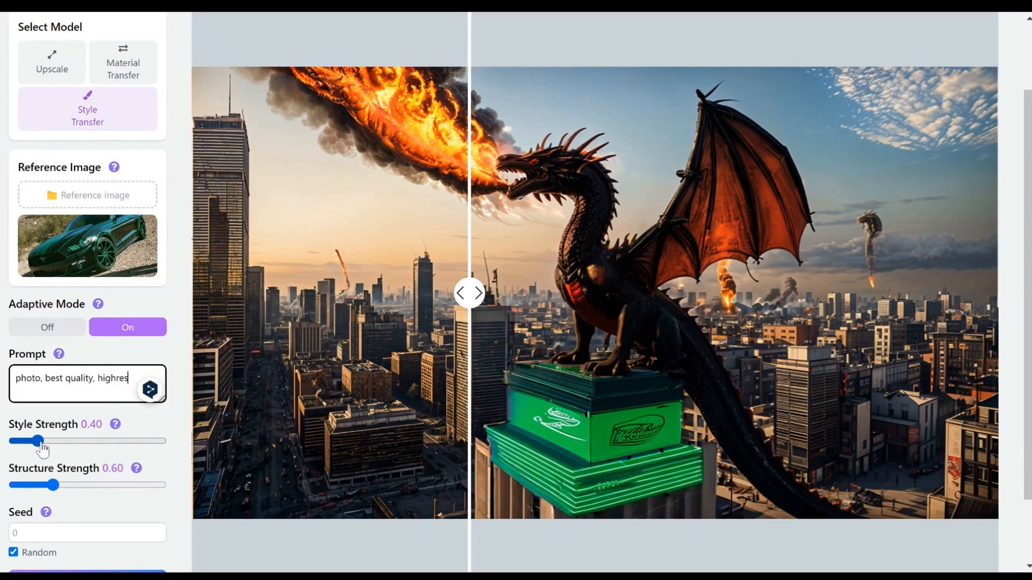
pyautogui.moveTo(43, 450); pyautogui.dragTo(87, 454)
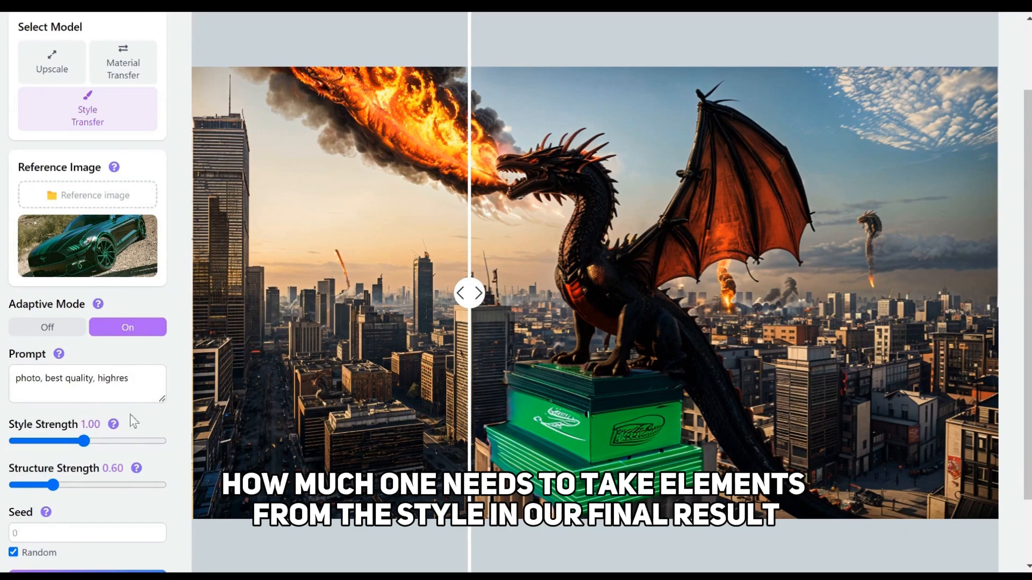
pyautogui.moveTo(82, 444)
pyautogui.mouseDown()
pyautogui.moveTo(40, 453)
pyautogui.moveTo(92, 456)
pyautogui.moveTo(37, 456)
pyautogui.moveTo(84, 460)
pyautogui.mouseUp()
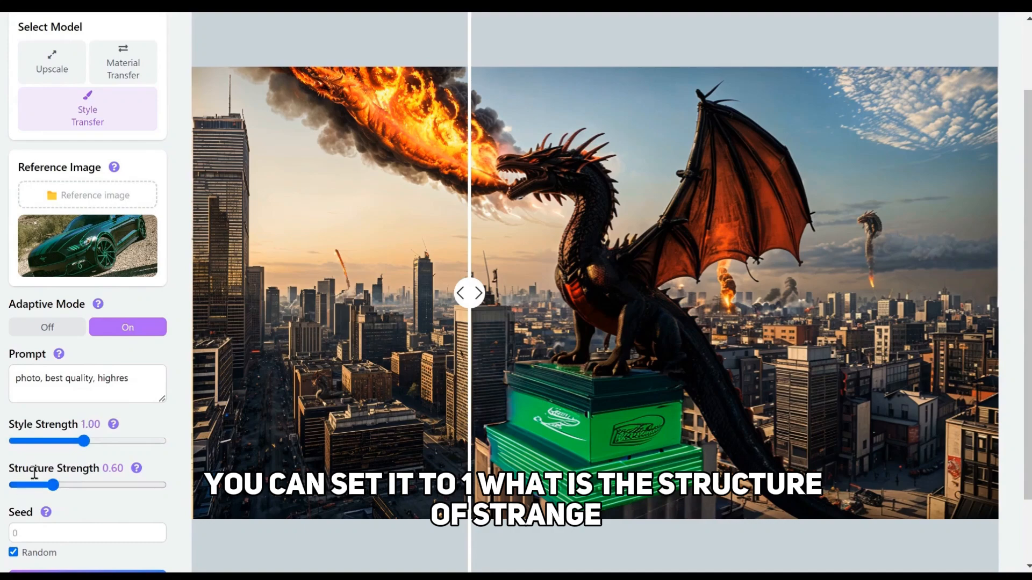
# Check the building in the original image against the material-transfer result and set Structure Strength to 1.20
pyautogui.scroll(-2, 92, 489)
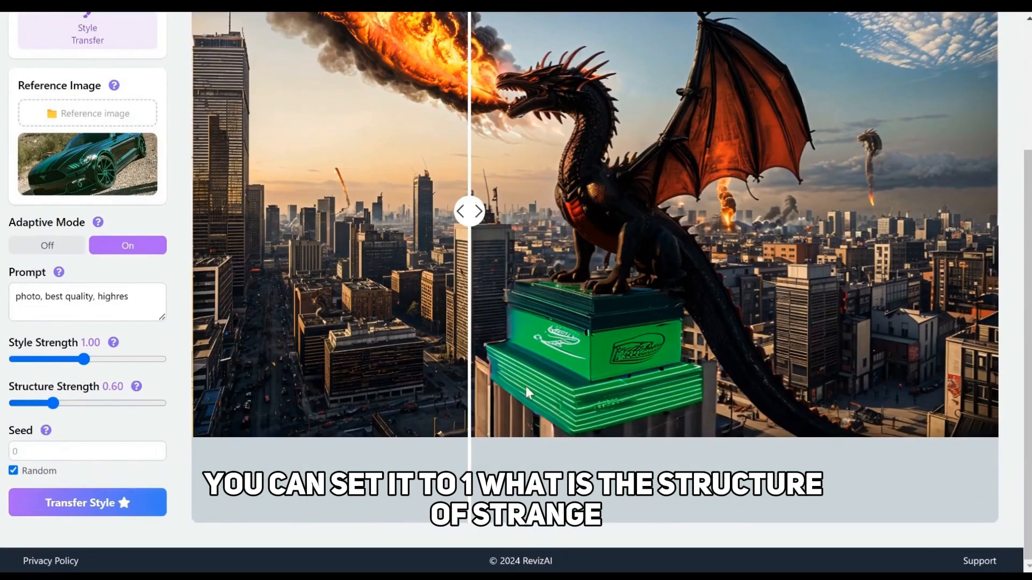
pyautogui.moveTo(462, 259); pyautogui.dragTo(817, 259)
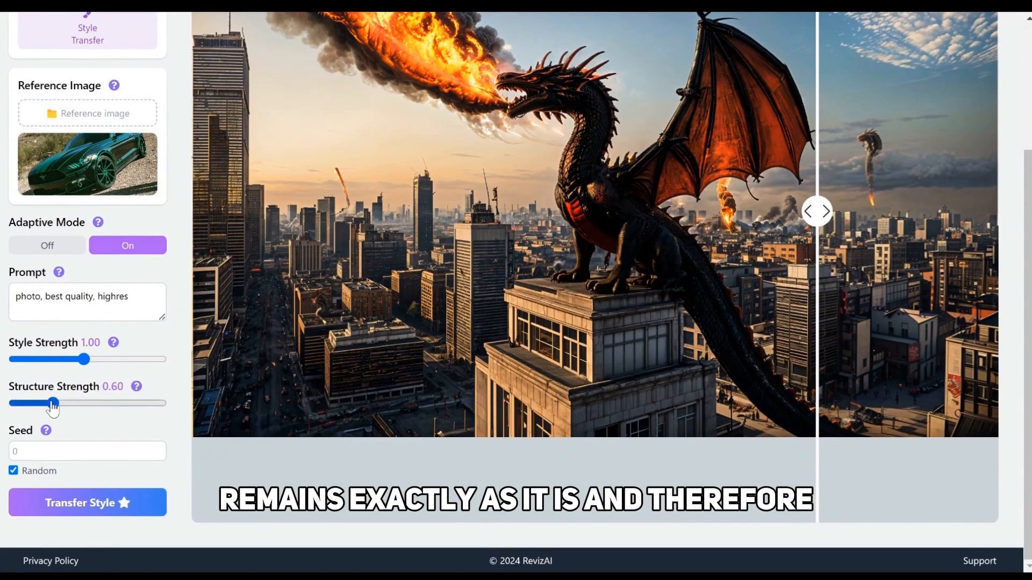
pyautogui.moveTo(52, 403); pyautogui.dragTo(123, 408)
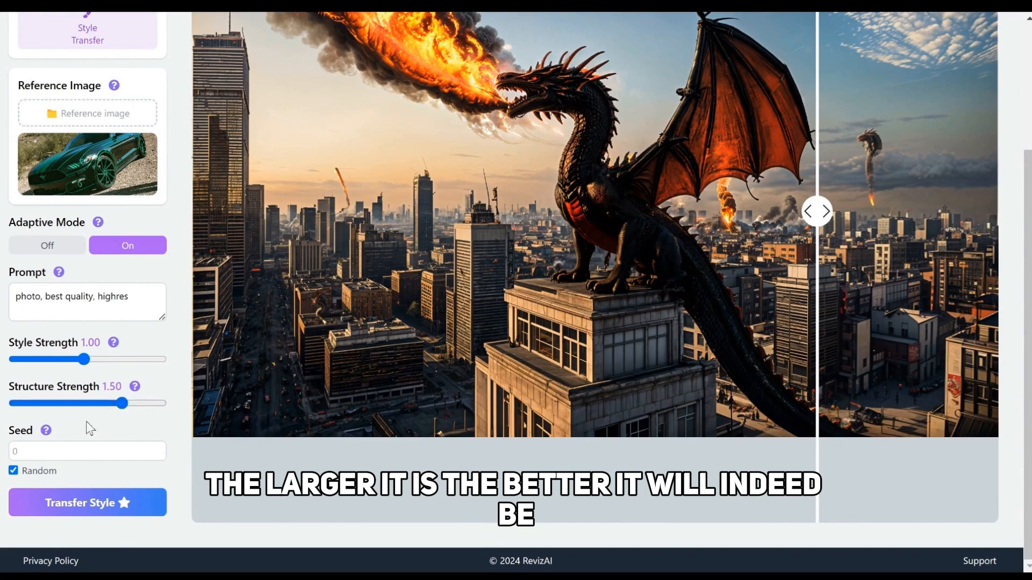
pyautogui.moveTo(124, 409); pyautogui.dragTo(98, 418)
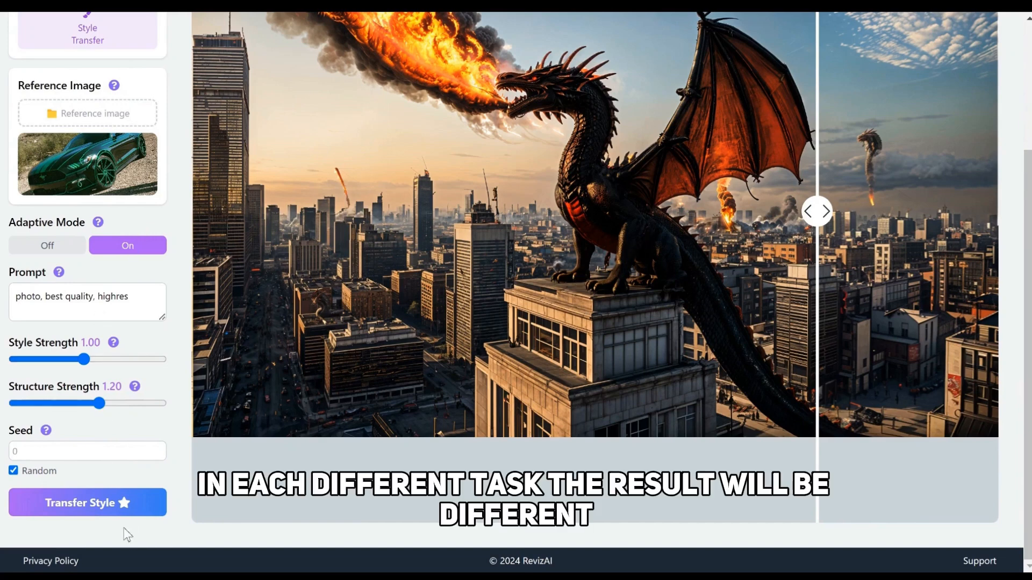
# Transfer the green car's style onto the masked building and compare the result with the original image
pyautogui.click(134, 502)
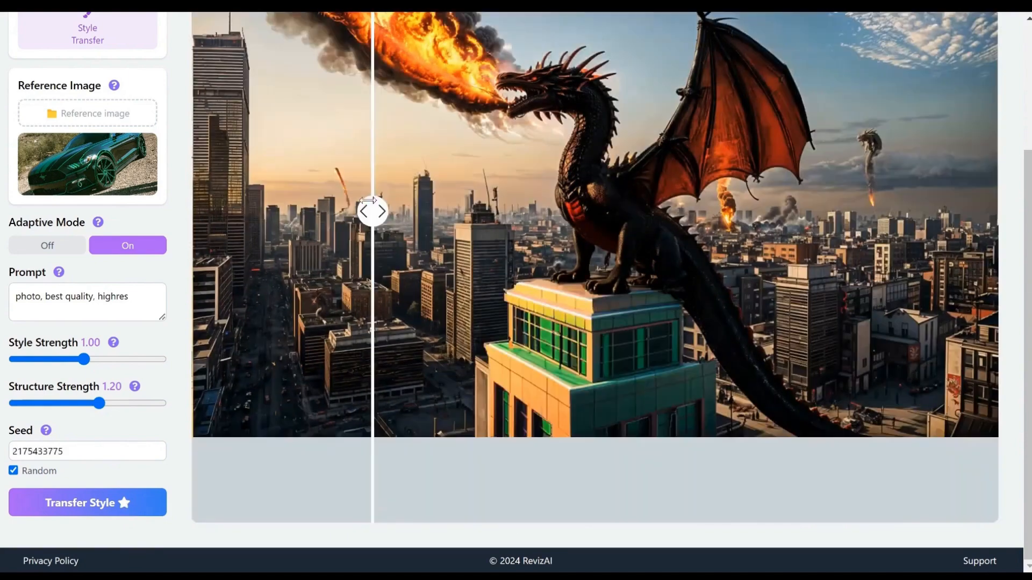
pyautogui.moveTo(555, 247); pyautogui.dragTo(332, 283)
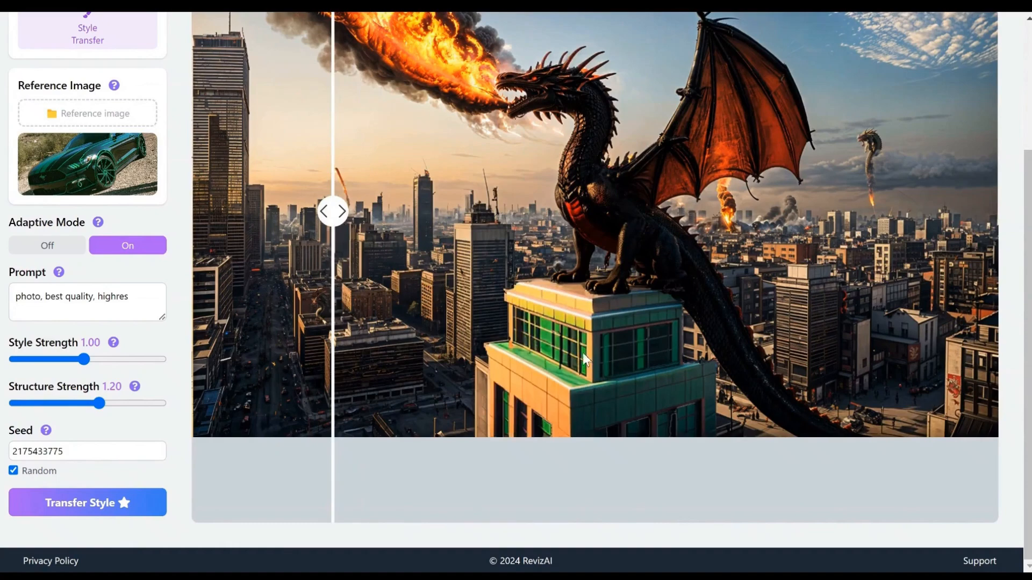
pyautogui.scroll(2, 648, 375)
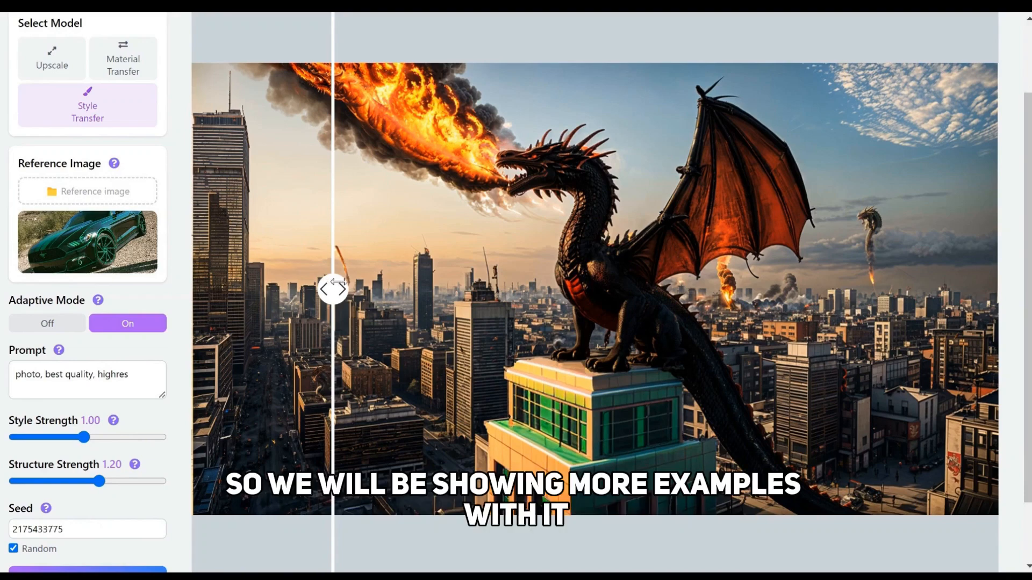
pyautogui.moveTo(333, 285)
pyautogui.mouseDown()
pyautogui.moveTo(924, 283)
pyautogui.moveTo(463, 290)
pyautogui.mouseUp()
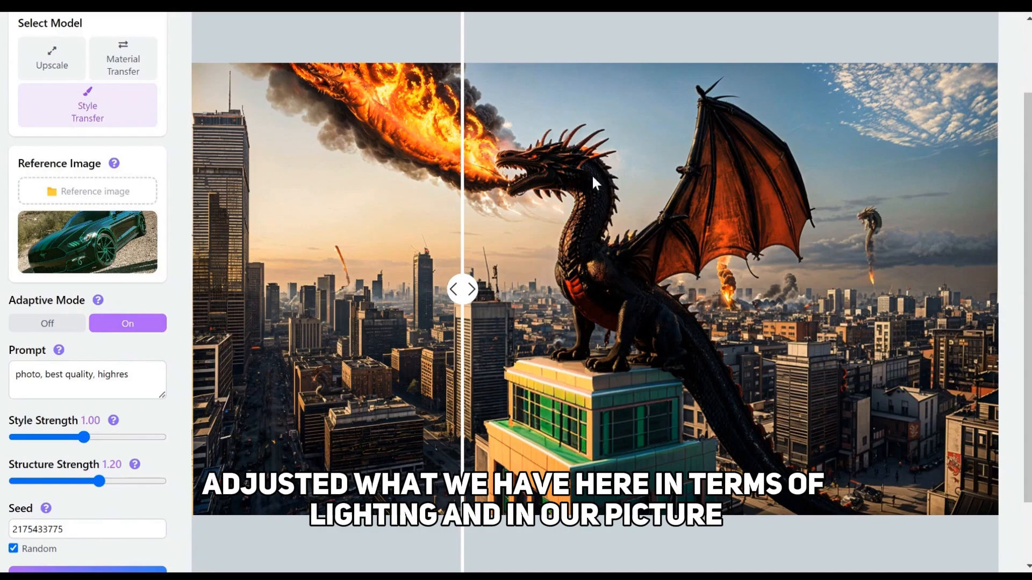
pyautogui.moveTo(462, 289)
pyautogui.mouseDown()
pyautogui.moveTo(652, 289)
pyautogui.moveTo(407, 289)
pyautogui.moveTo(810, 342)
pyautogui.moveTo(843, 290)
pyautogui.moveTo(409, 290)
pyautogui.mouseUp()
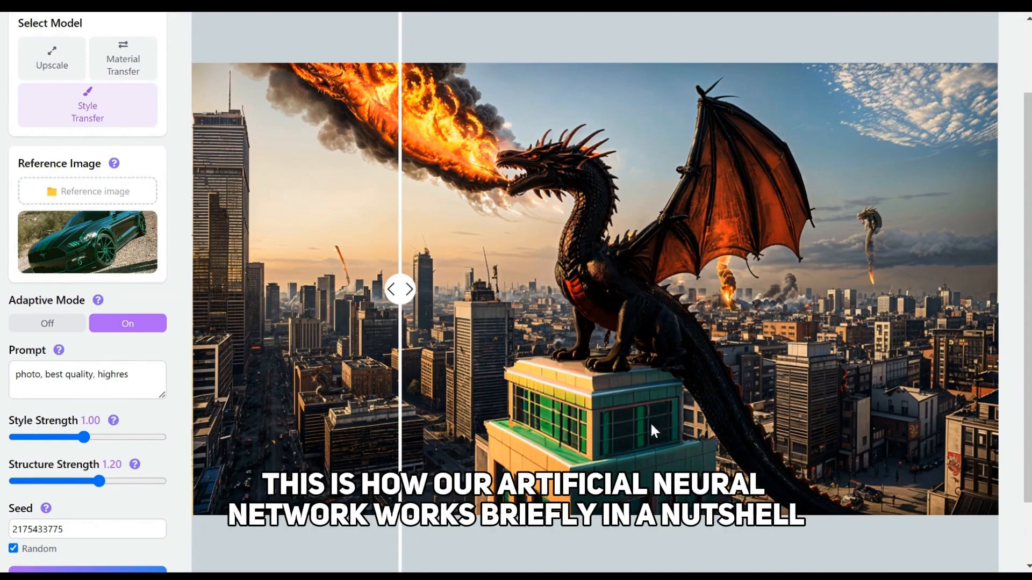
pyautogui.scroll(2, 710, 375)
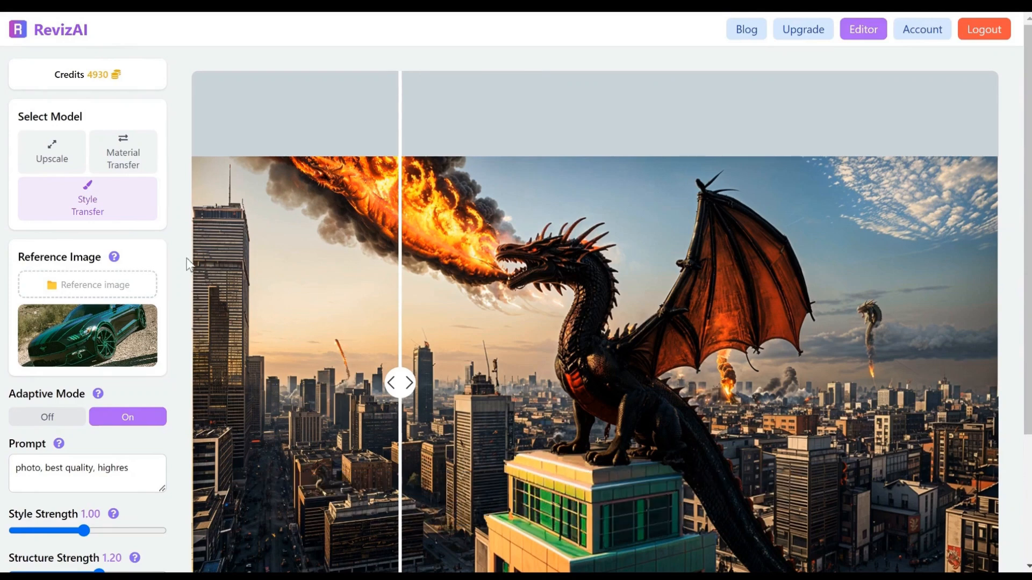
pyautogui.scroll(-3, 187, 264)
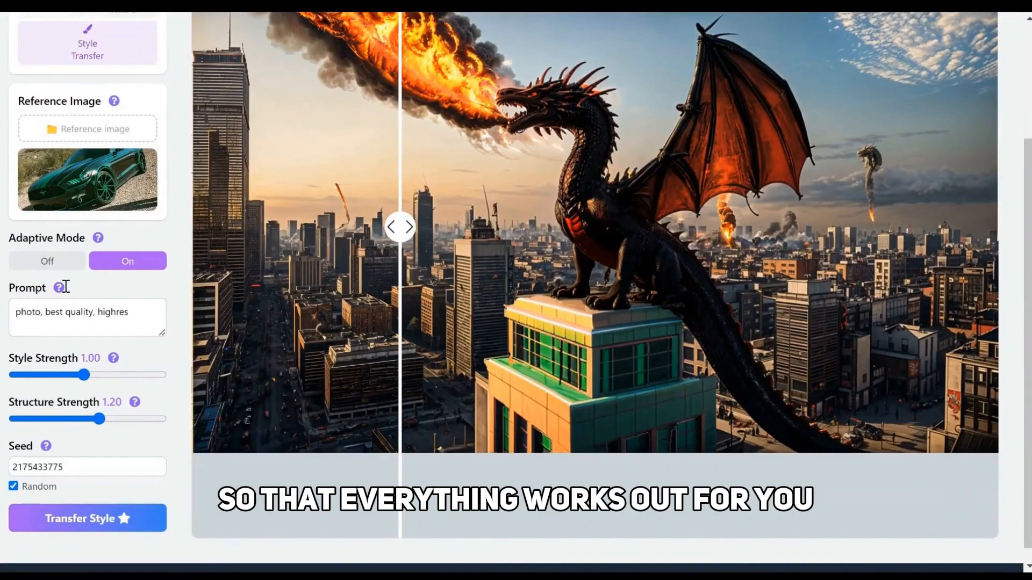